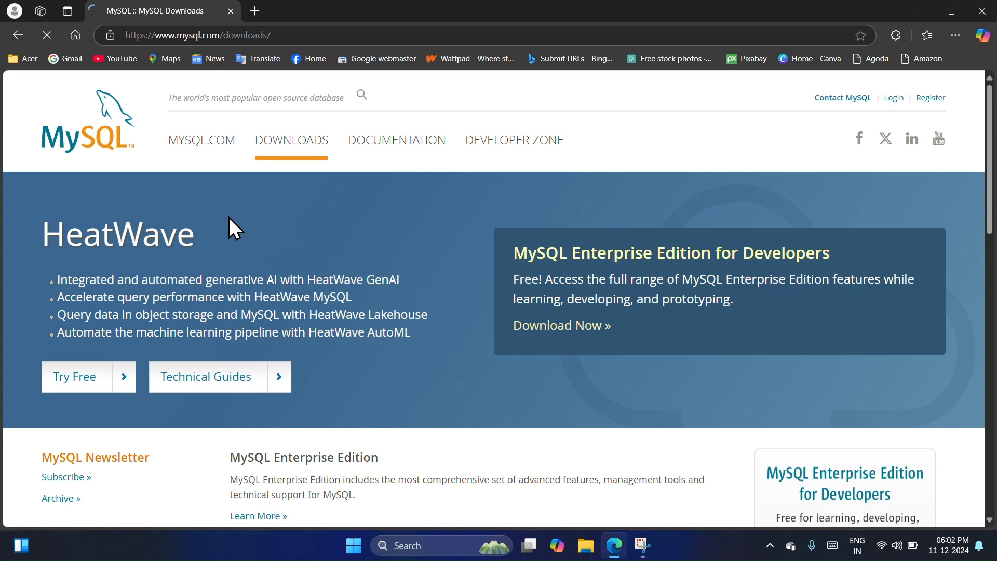
Step: Go from the MySQL downloads page through MySQL Community (GPL) Downloads to the MySQL Installer for Windows page
left_click_drag(172, 35, 245, 37)
left_click(328, 382)
scroll(328, 381, "down", 7)
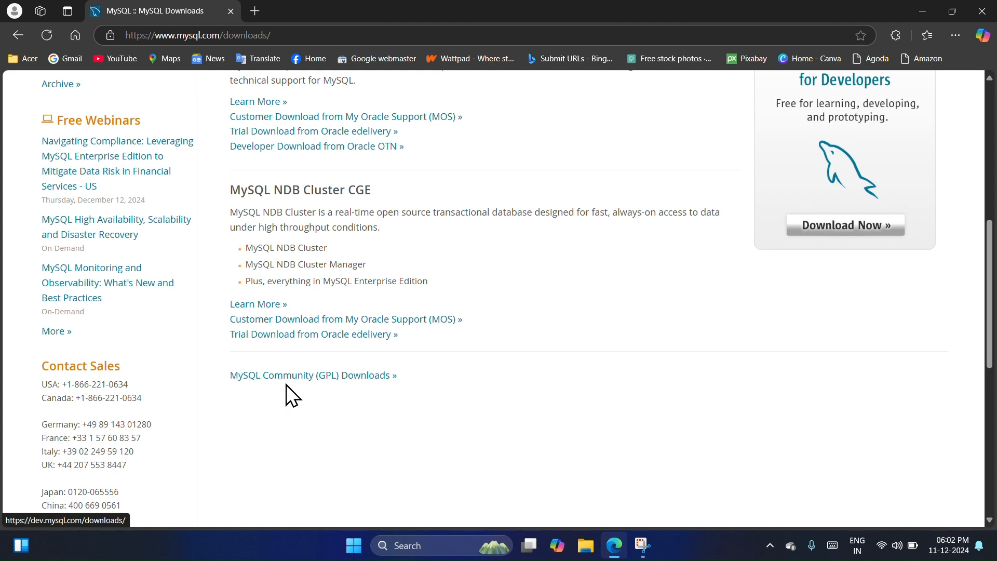
left_click(340, 380)
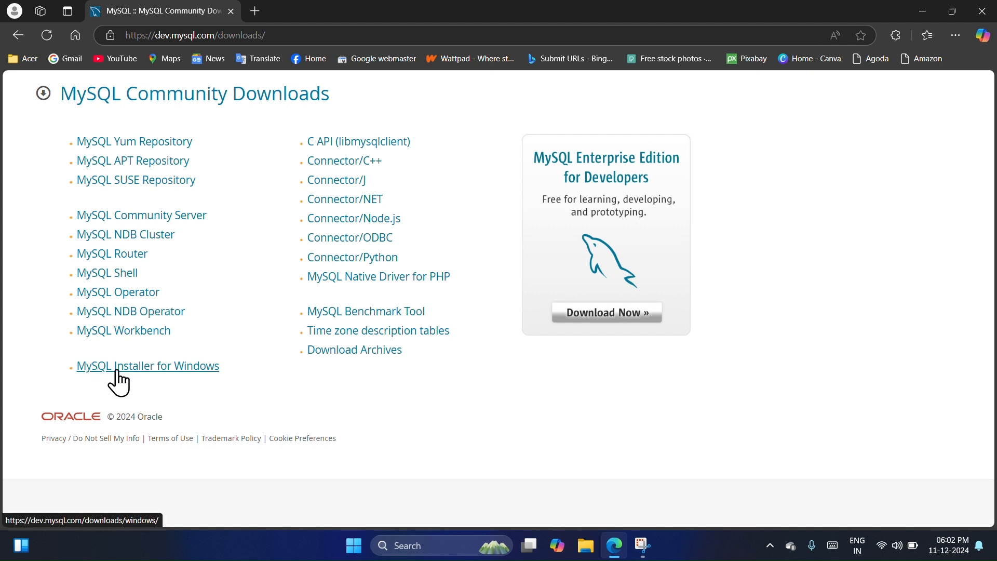
left_click(169, 369)
Step: Download the 306.5M MSI installer, mysql-installer-community-8.0.40.0.msi, without logging in or signing up
scroll(167, 378, "down", 2)
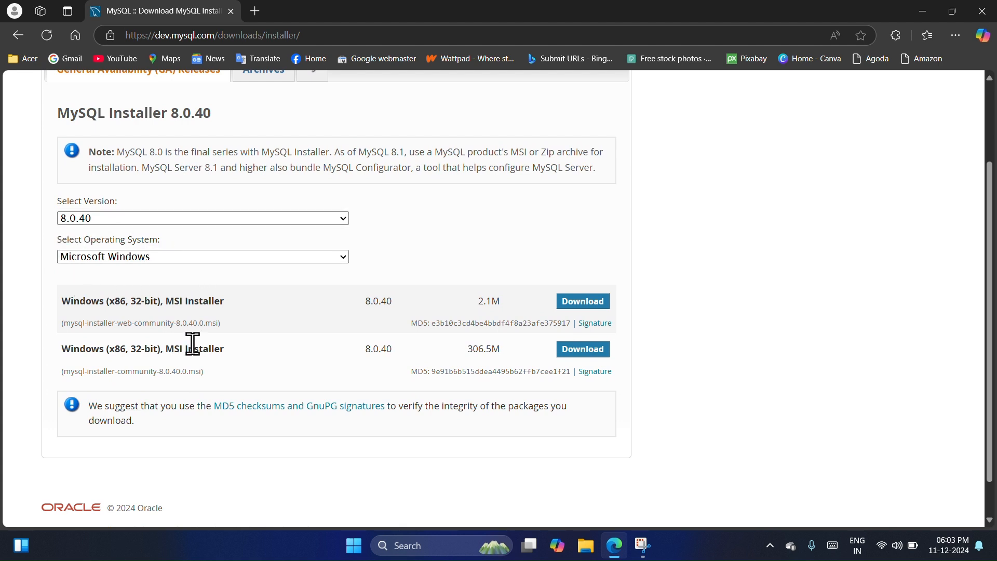
left_click(577, 357)
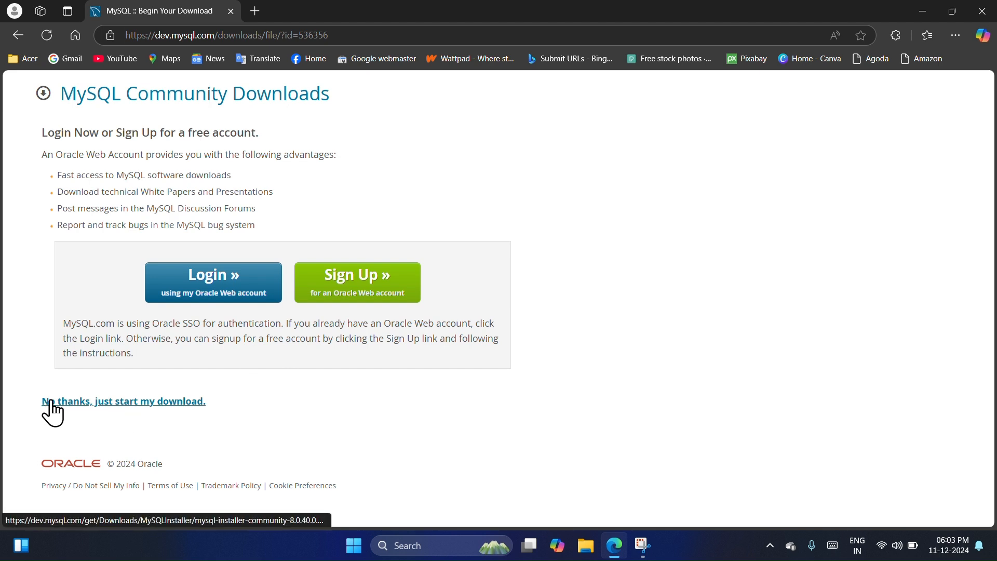
left_click(136, 399)
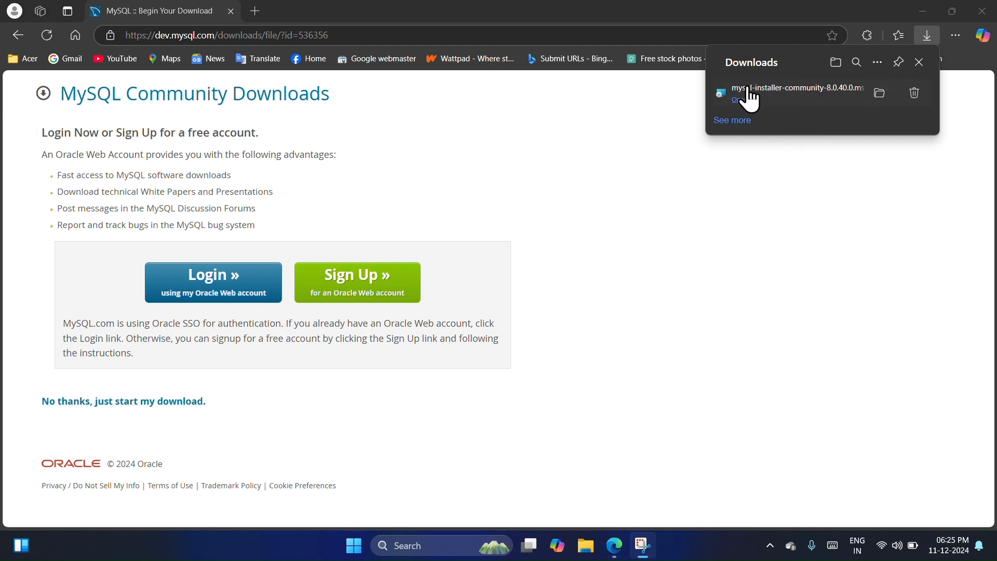
Step: Show the downloaded mysql-installer-community-8.0.40.0 file in its folder and launch the installer
left_click(878, 95)
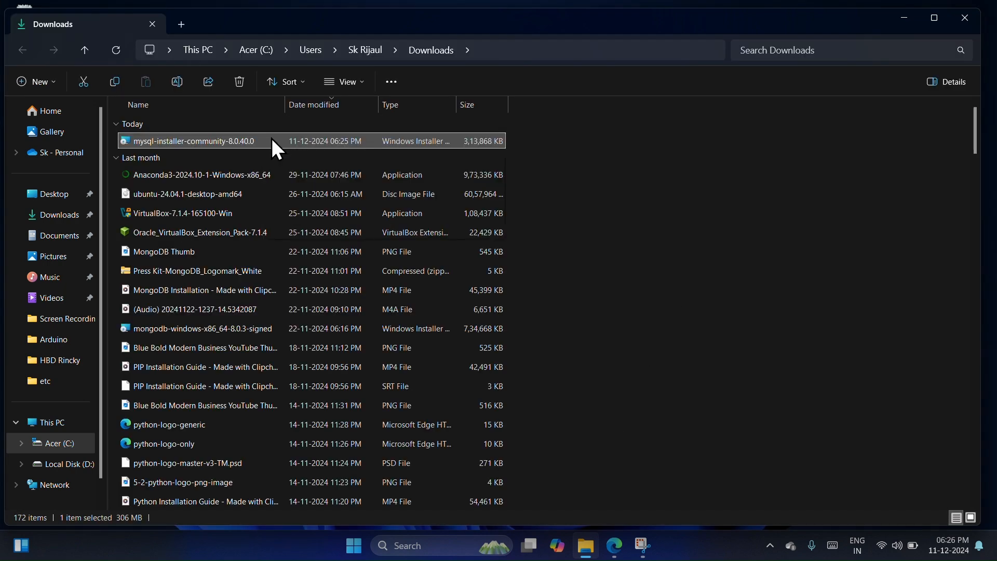
right_click(272, 138)
left_click(300, 175)
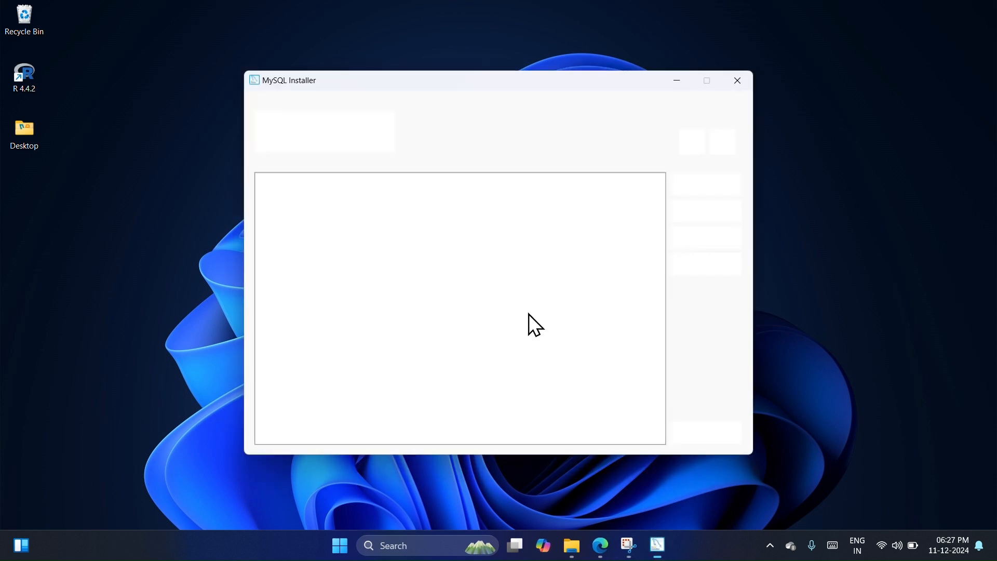
Step: Choose the Full setup type and install all the listed MySQL 8.0.40 products
left_click(413, 269)
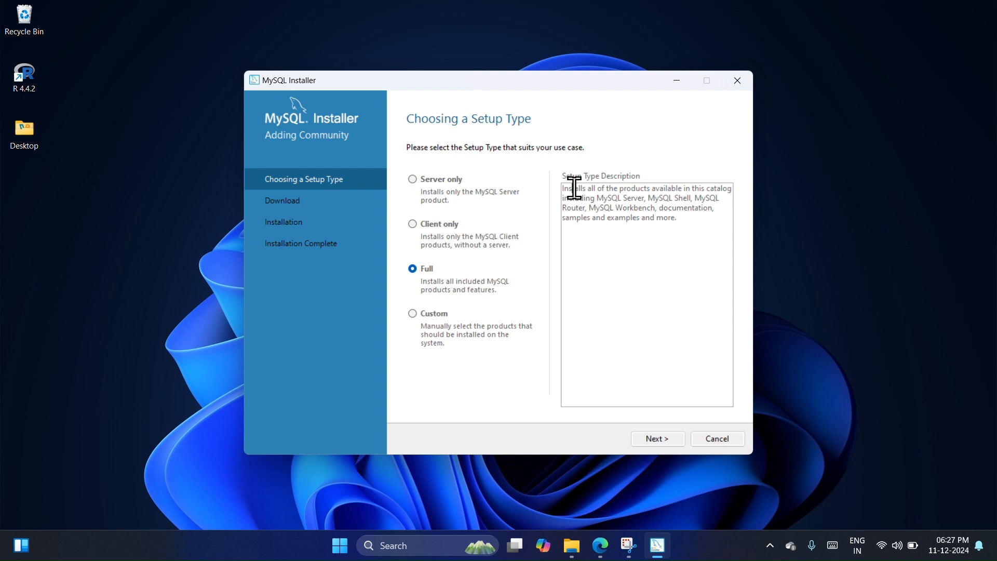
left_click_drag(575, 189, 681, 218)
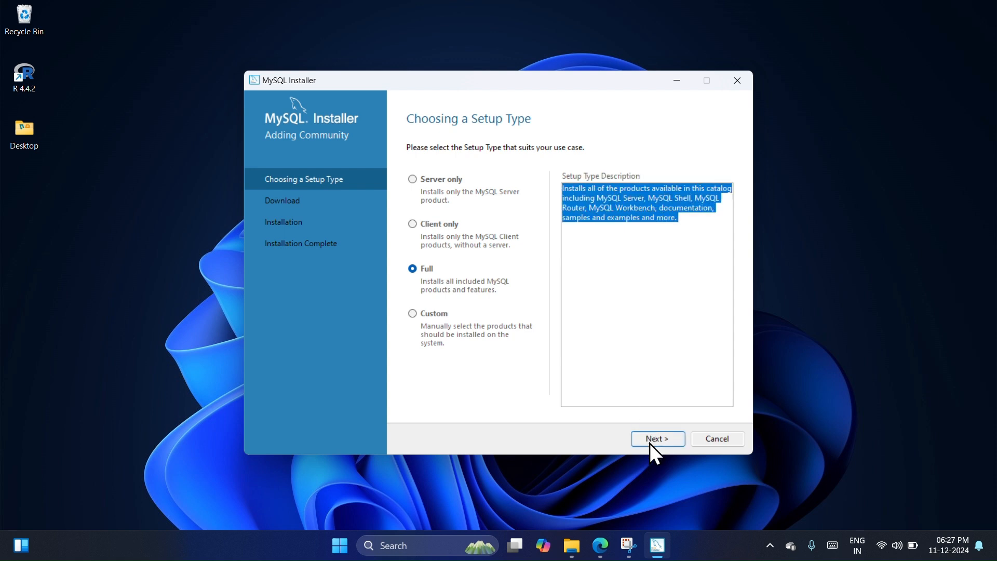
left_click(649, 444)
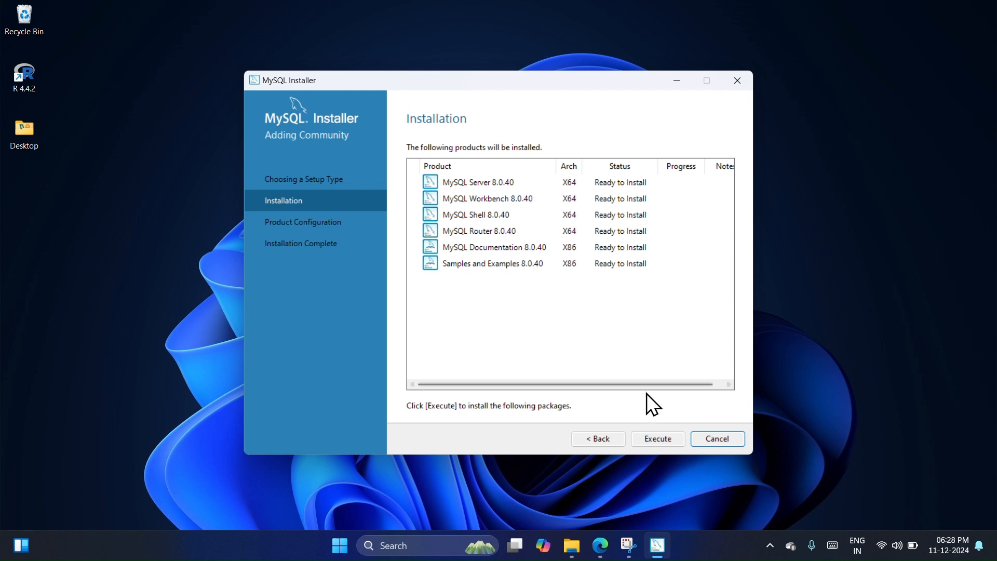
left_click(659, 442)
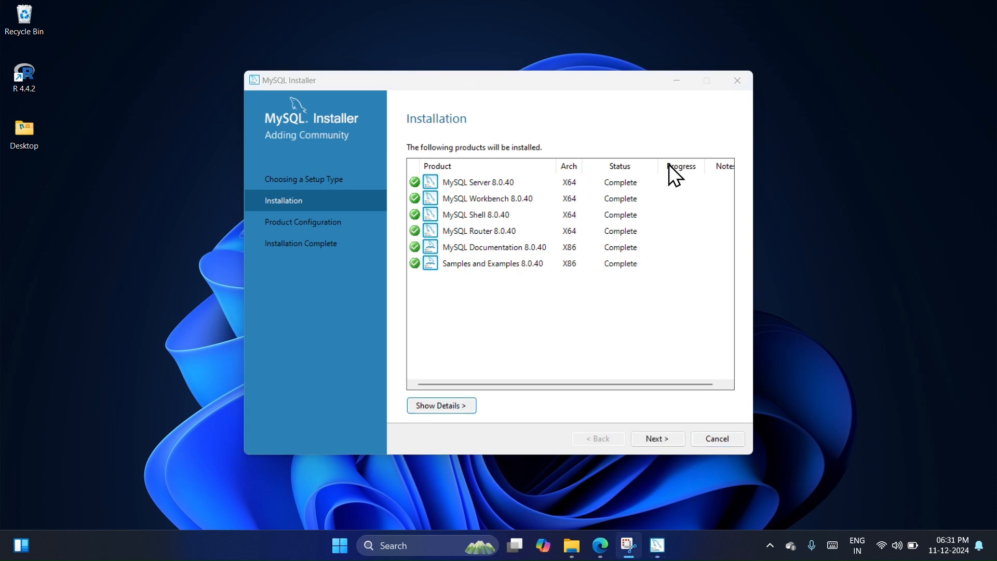
Step: Start the MySQL Server configuration with the Development Computer type and accept the default TCP/IP networking settings
left_click(662, 444)
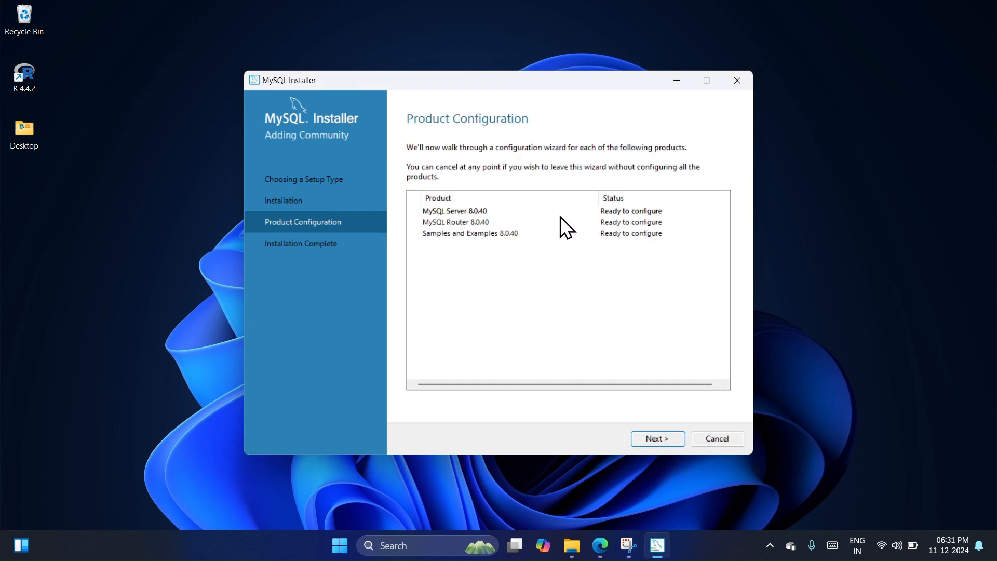
left_click(658, 438)
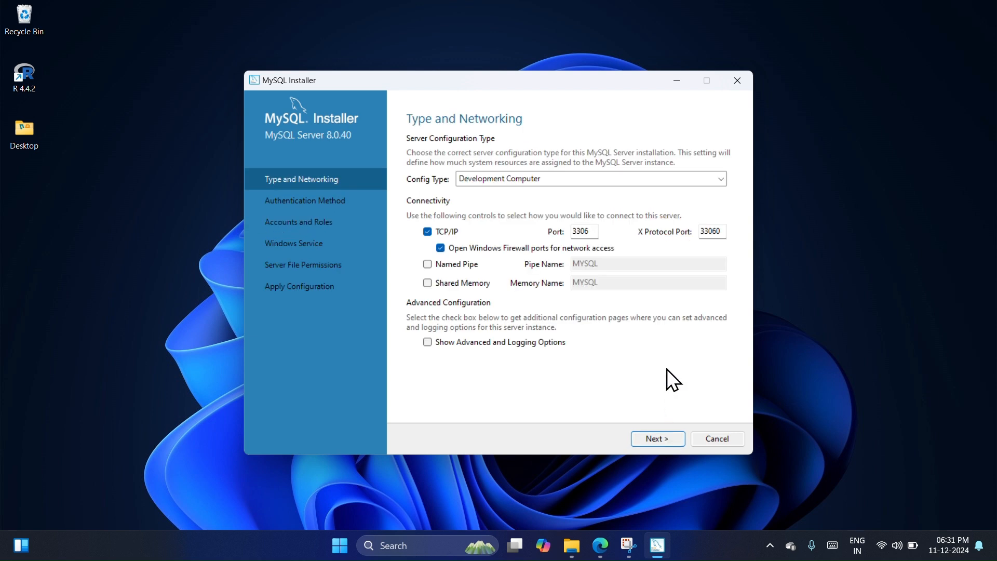
left_click(560, 180)
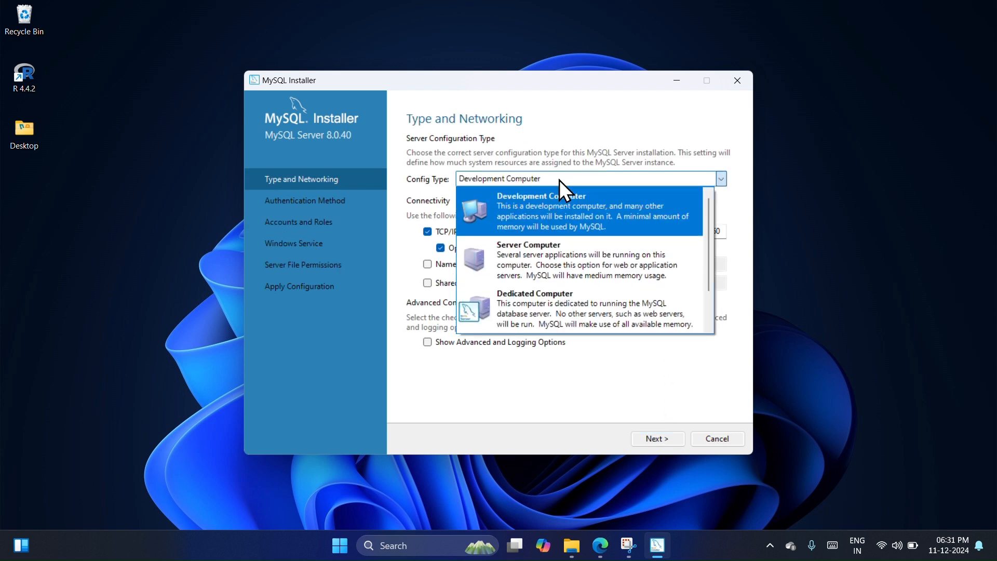
left_click(556, 229)
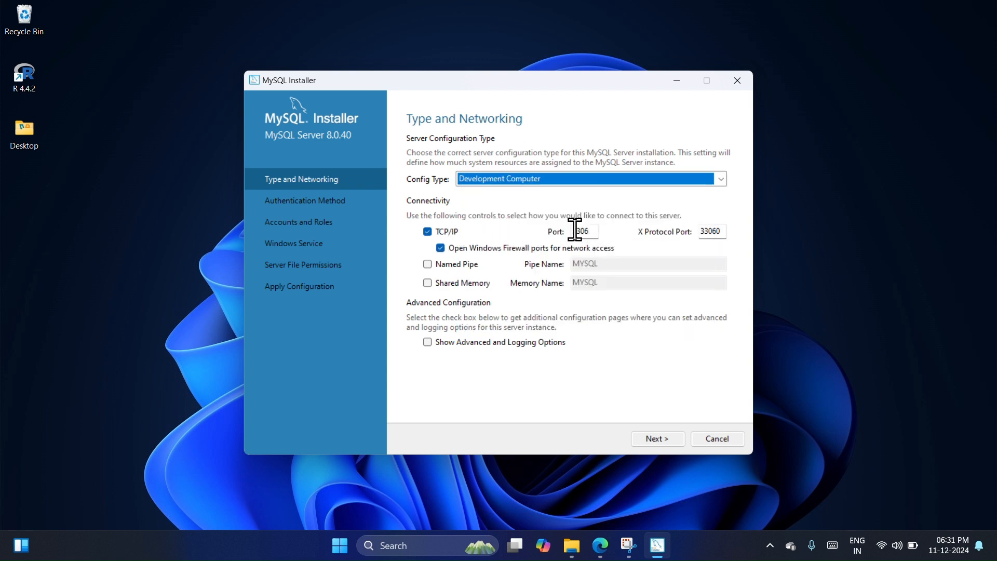
left_click(650, 435)
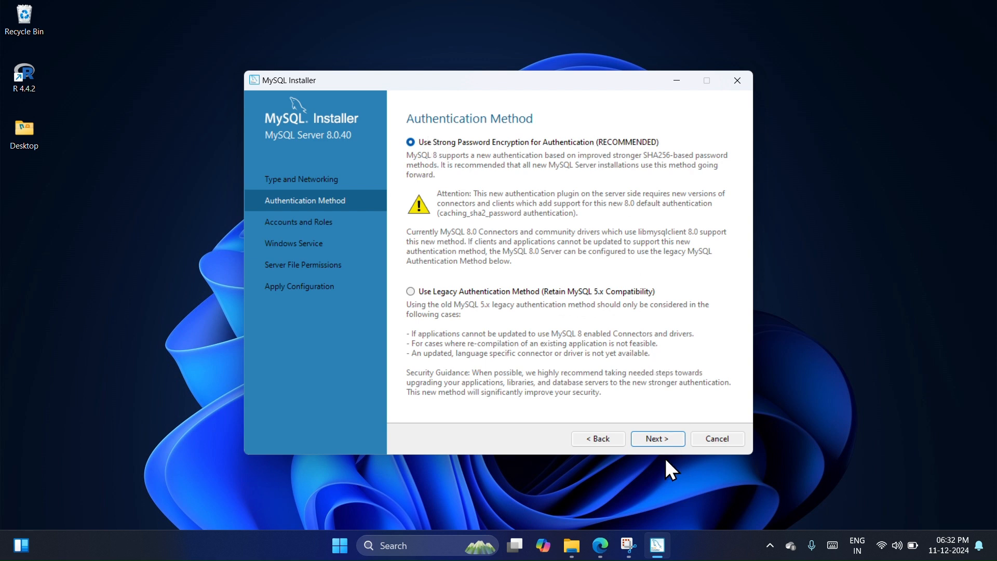
Step: Accept strong password encryption for authentication, and enter and repeat the MySQL root account password
left_click(653, 438)
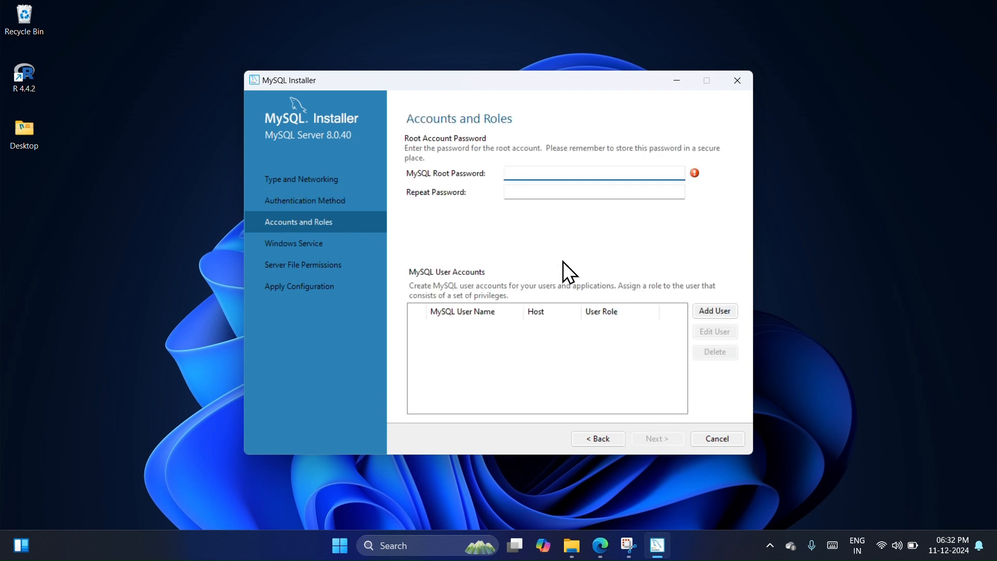
type("•••••••••••••••")
left_click(599, 193)
type("•••••••••••••••")
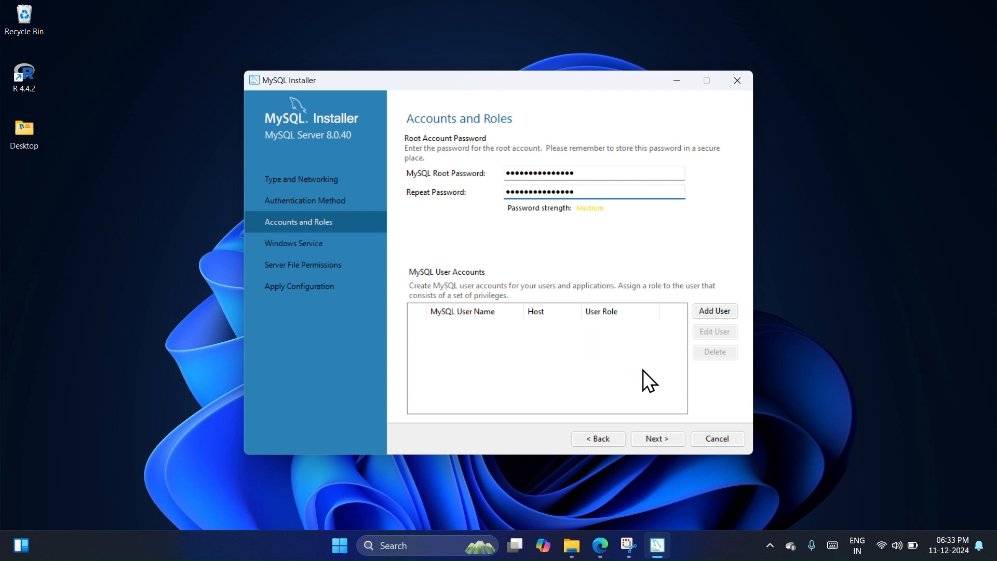
left_click(646, 441)
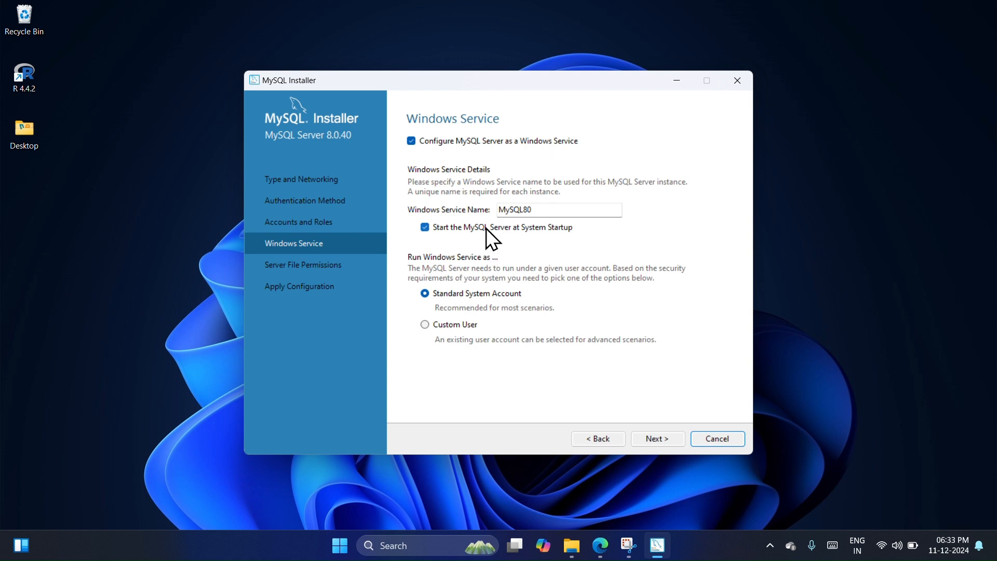
Step: Accept the default Windows service and server file permissions, and apply the MySQL Server configuration
left_click(647, 436)
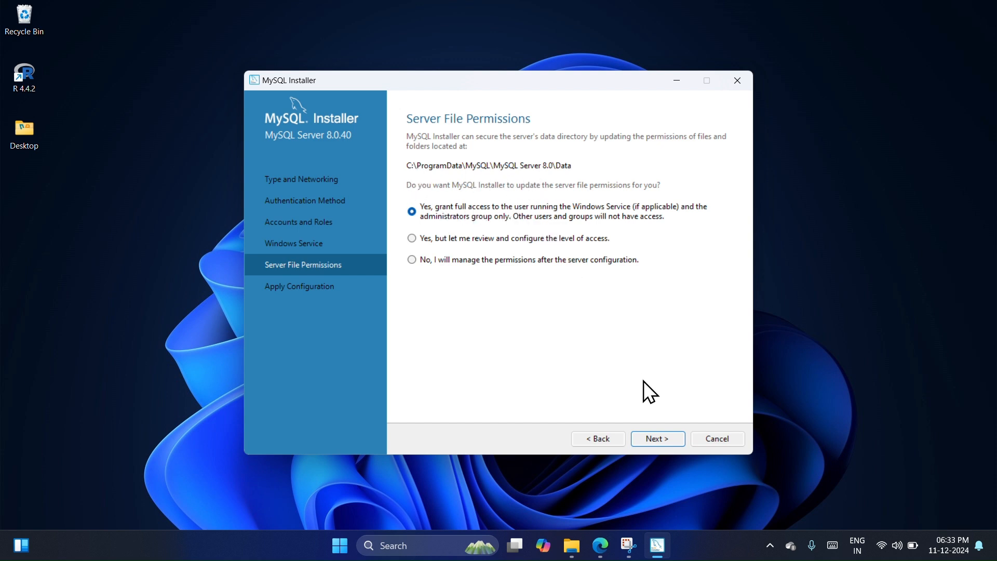
left_click(656, 439)
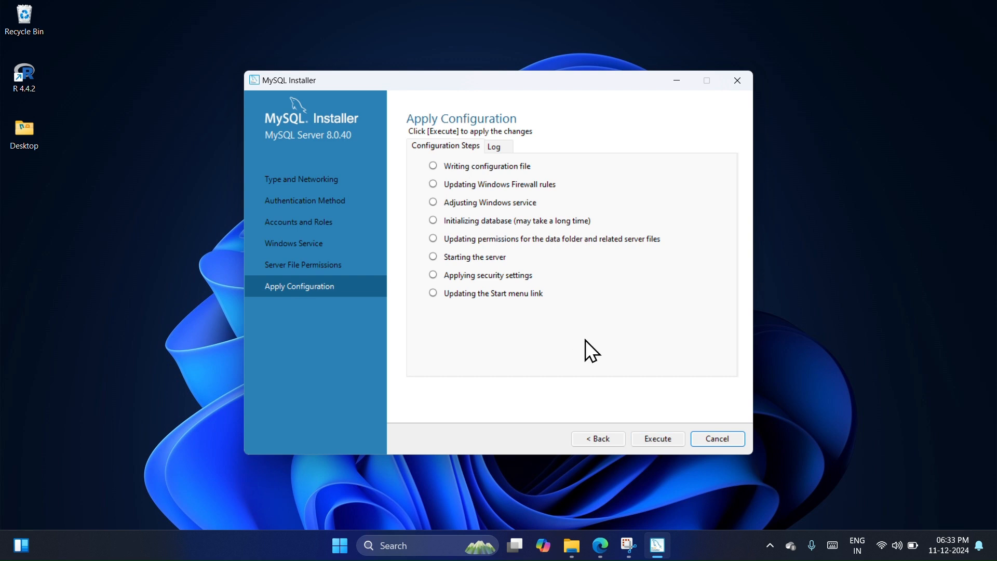
left_click(659, 438)
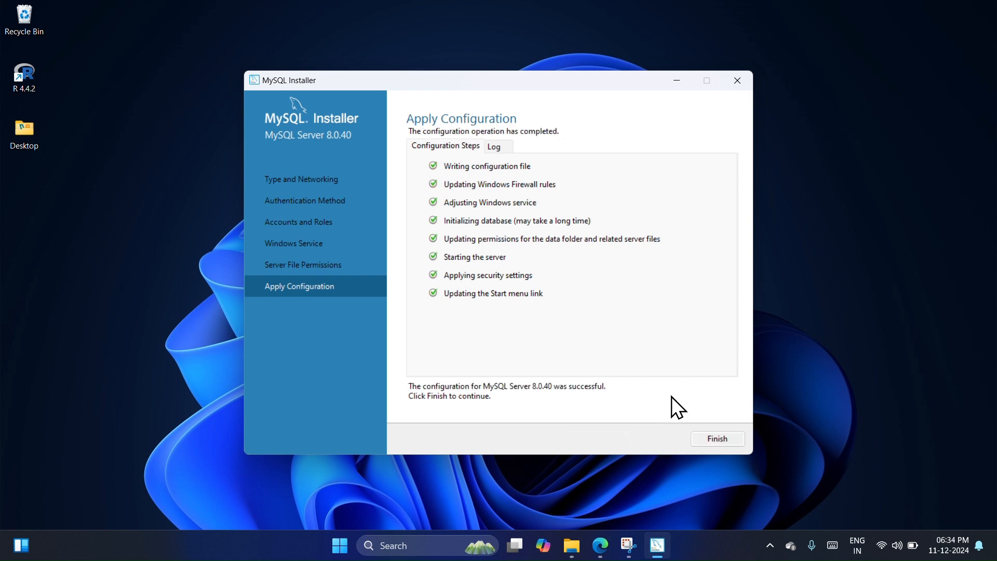
left_click(723, 441)
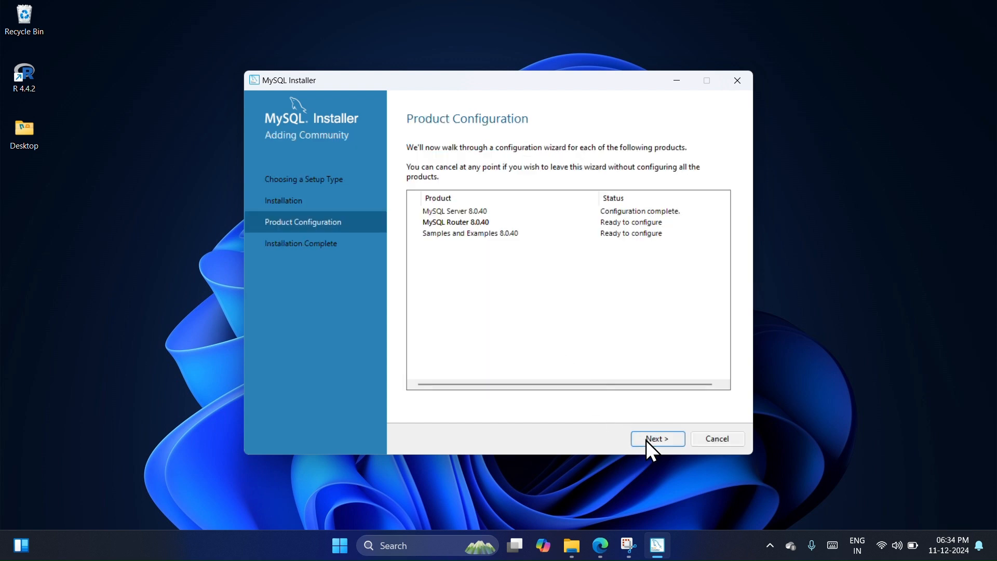
Step: Complete the MySQL Router configuration without bootstrapping it for InnoDB Cluster
left_click(650, 439)
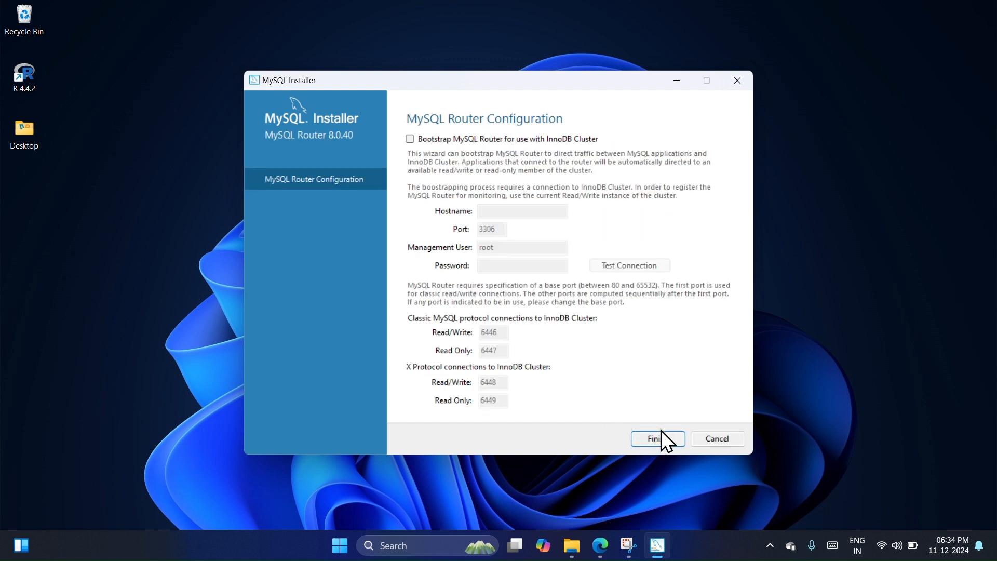
left_click(662, 442)
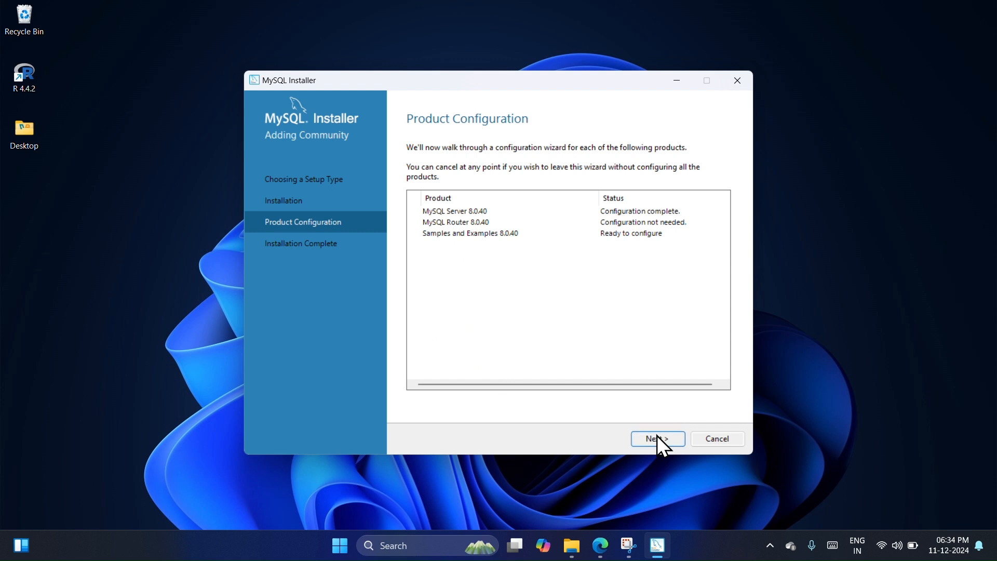
Step: Connect the Samples and Examples setup to MySQL Server 8.0.40 as root, entering the root password and checking the credentials
left_click(657, 437)
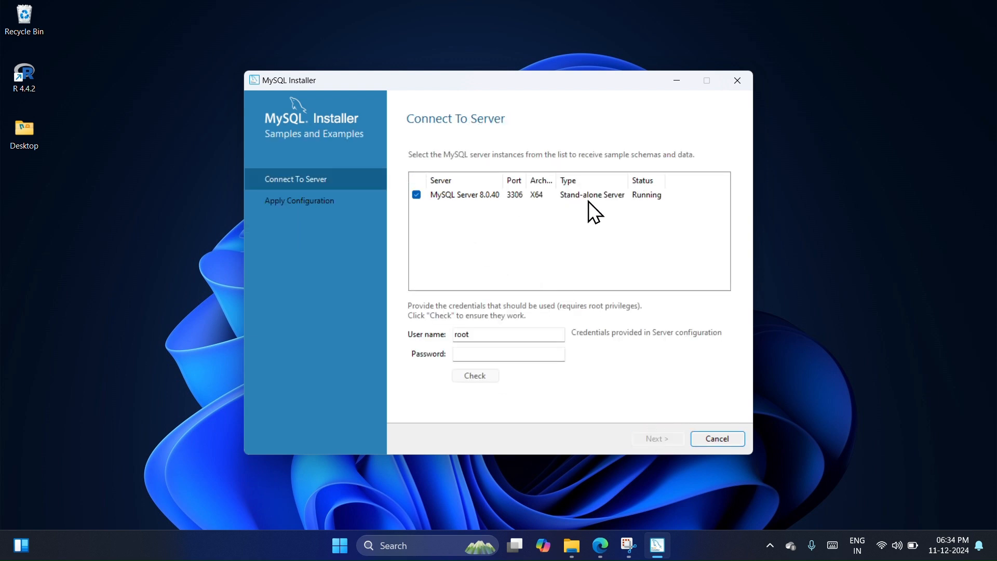
left_click(457, 353)
type("123456")
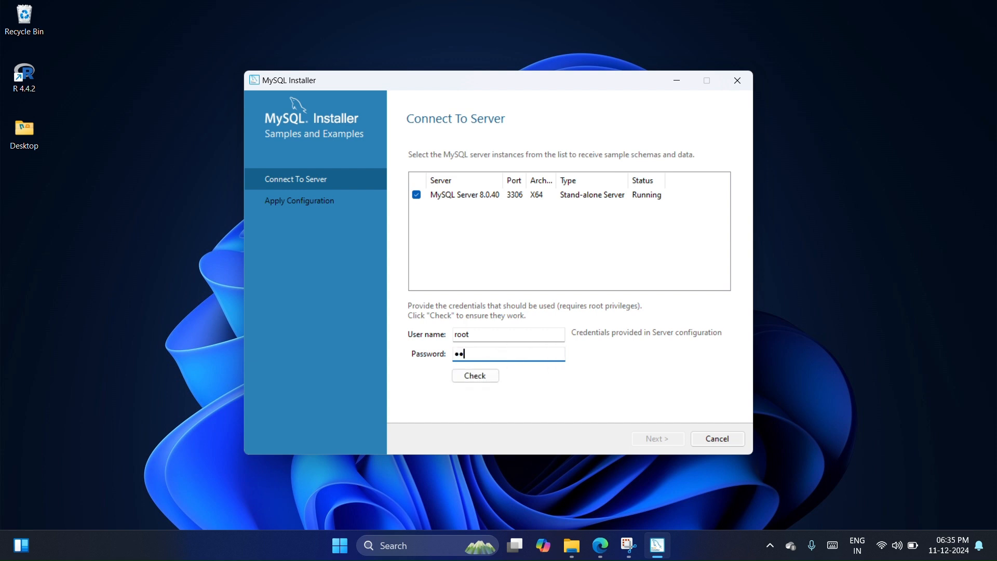
type("•••••••••")
left_click(473, 376)
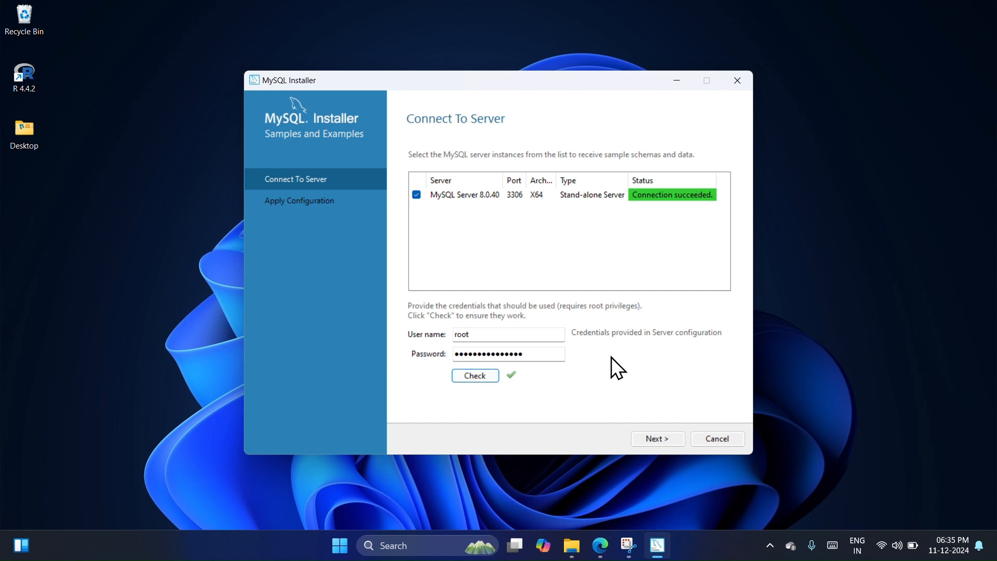
left_click(664, 440)
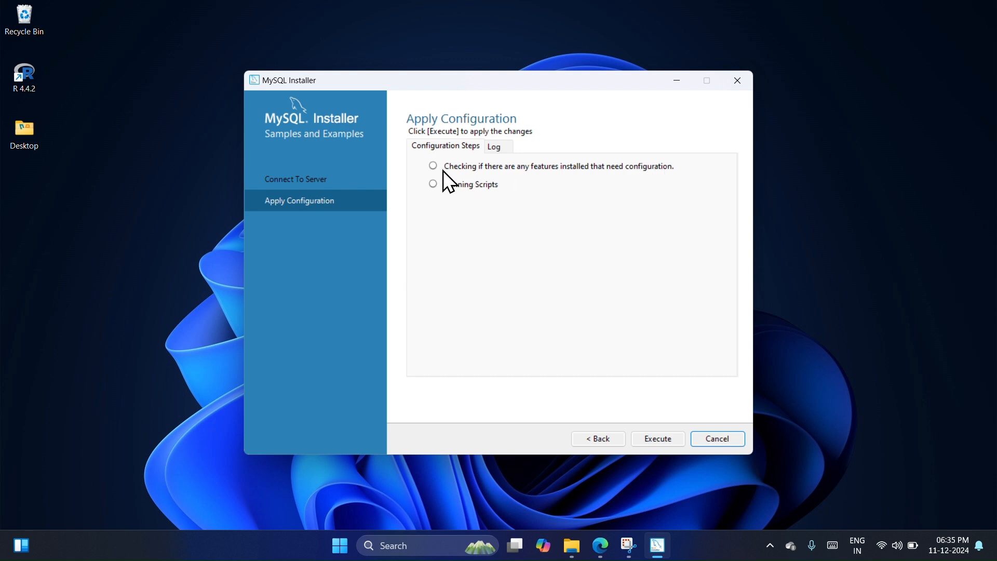
Step: Apply the Samples and Examples configuration and finish the installation, with MySQL Workbench and MySQL Shell starting after setup
left_click(659, 439)
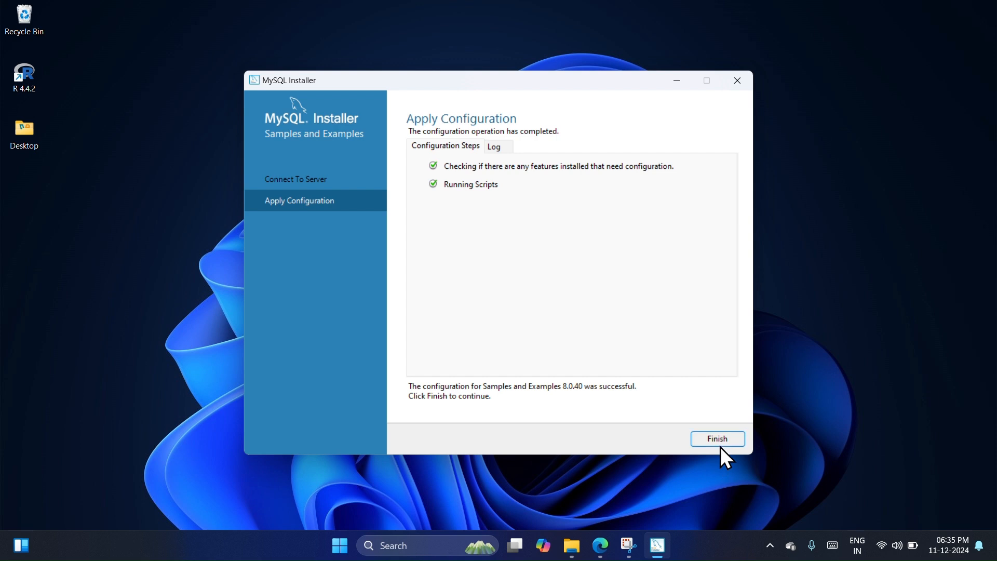
left_click(720, 439)
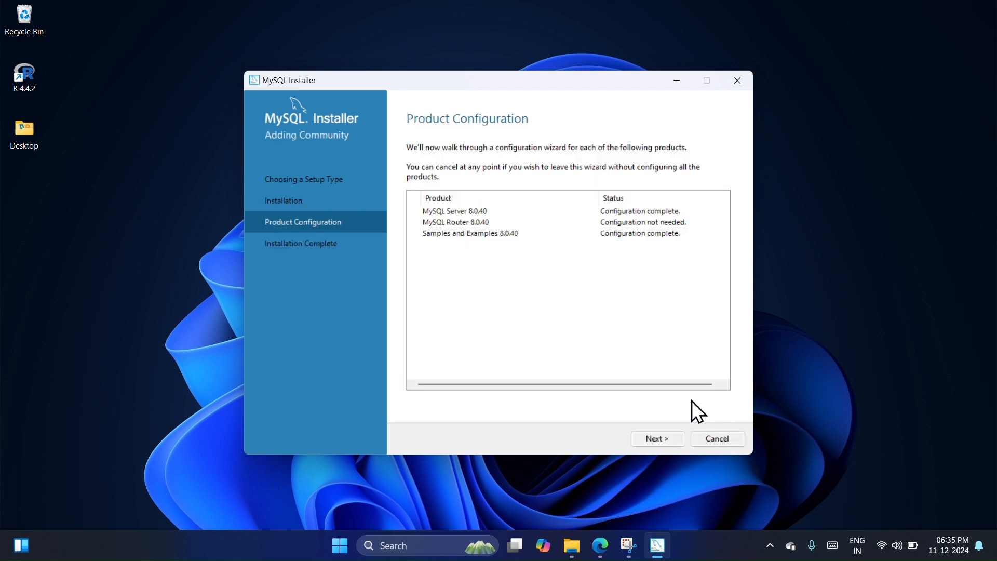
left_click(646, 437)
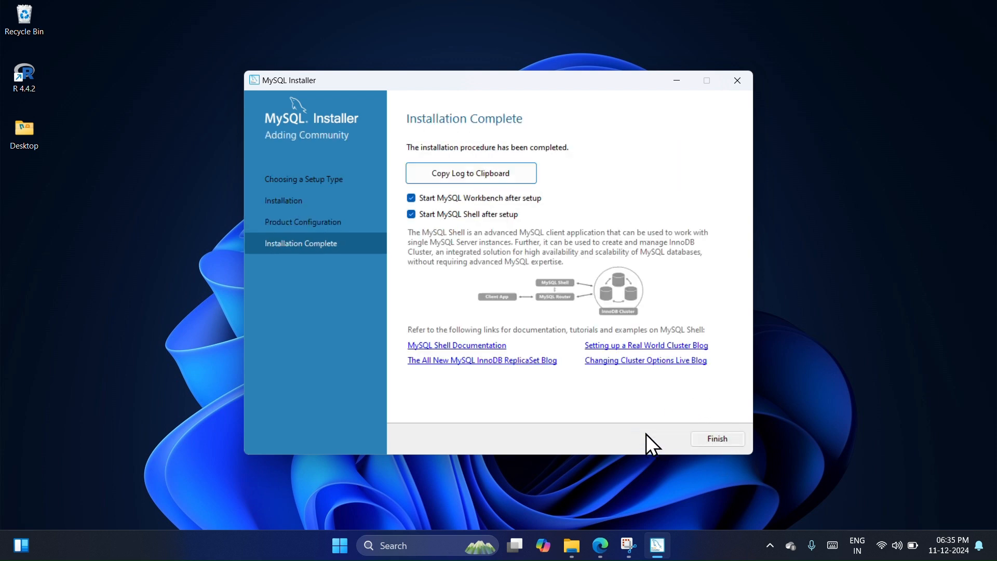
left_click(706, 443)
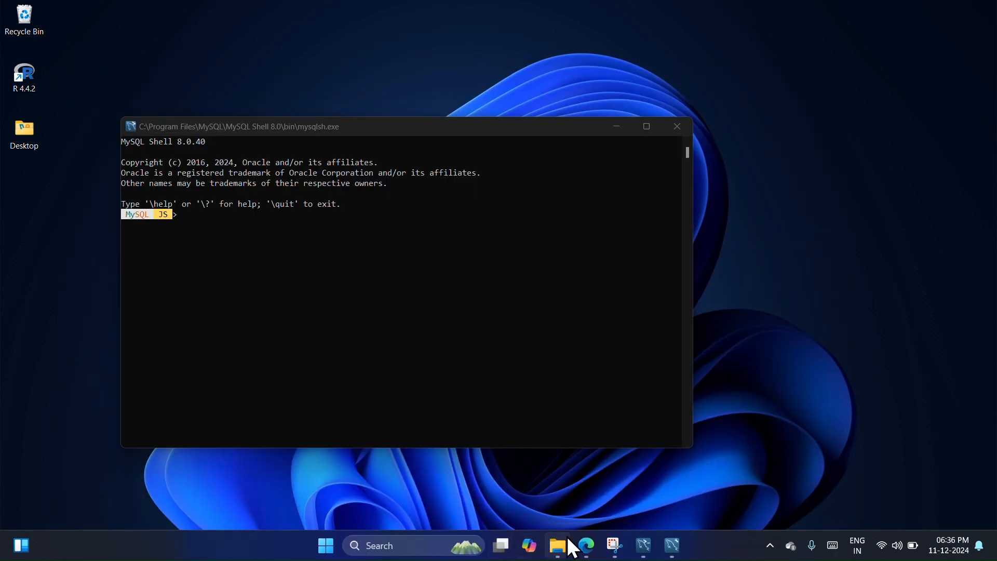
Step: Switch to File Explorer and open the bin folder of MySQL Server 8.0 under C:\Program Files\MySQL
left_click(556, 545)
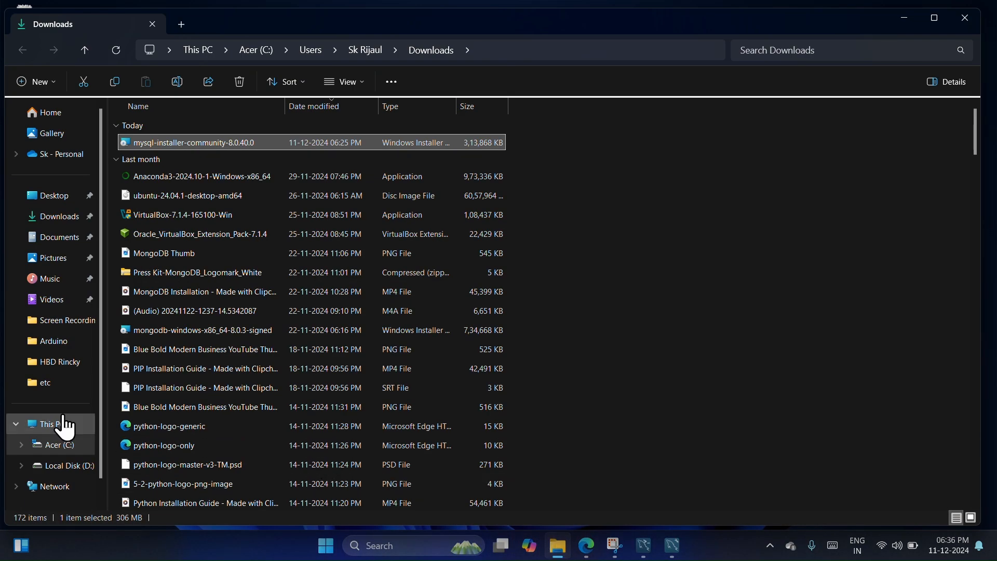
left_click(17, 439)
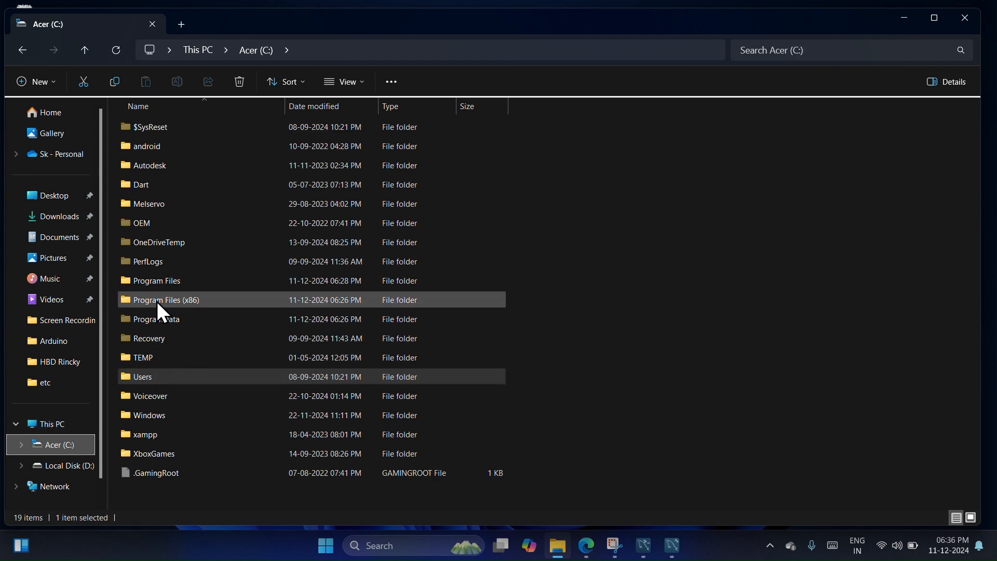
double_click(177, 282)
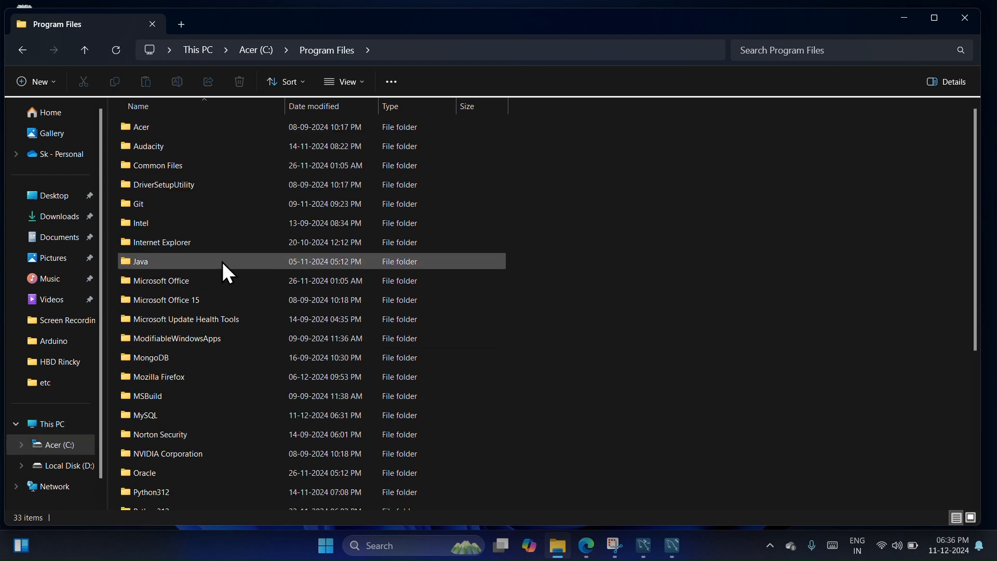
double_click(157, 412)
double_click(188, 141)
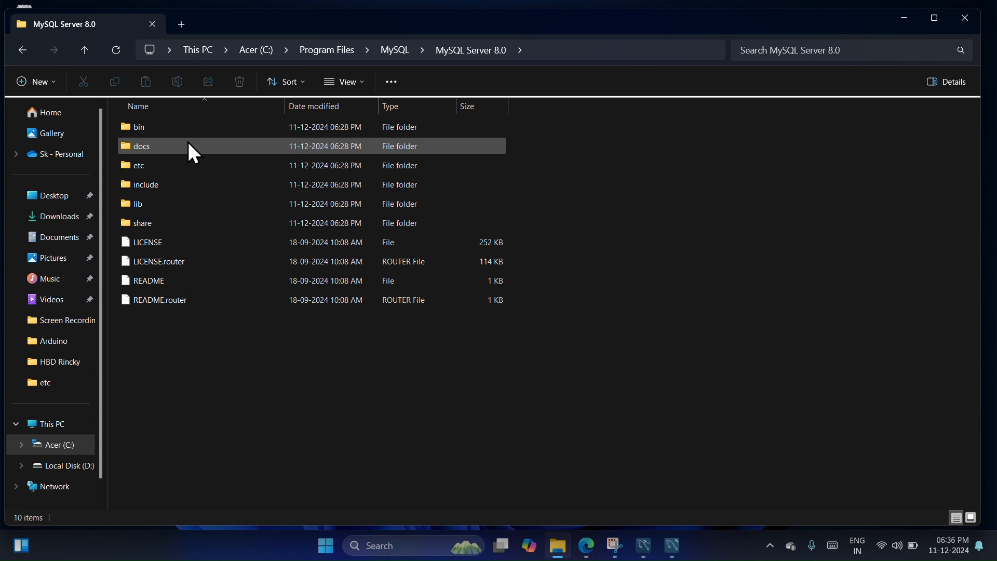
double_click(150, 130)
Step: Copy the full path of the MySQL Server 8.0 bin folder and close its File Explorer window
left_click(590, 50)
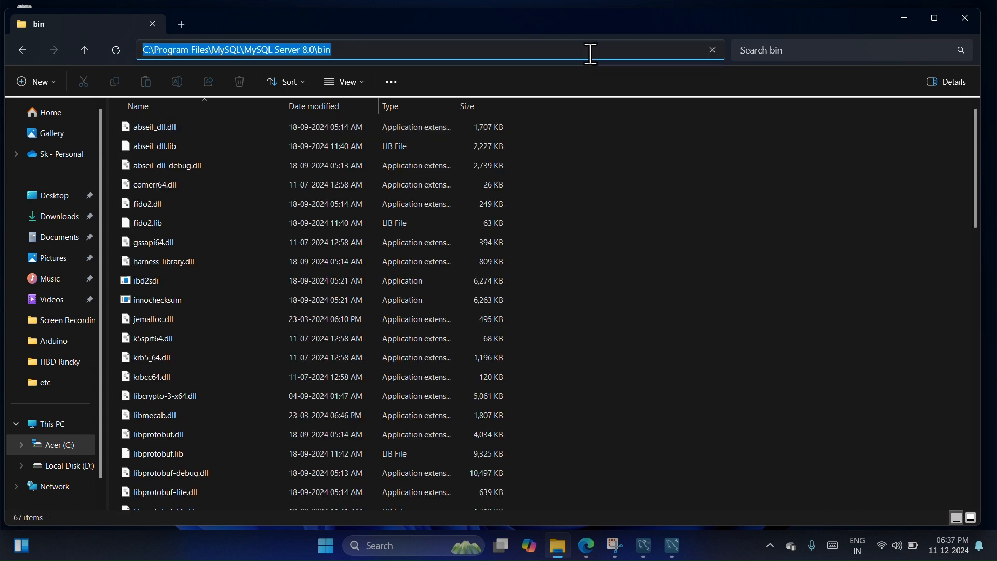
right_click(267, 54)
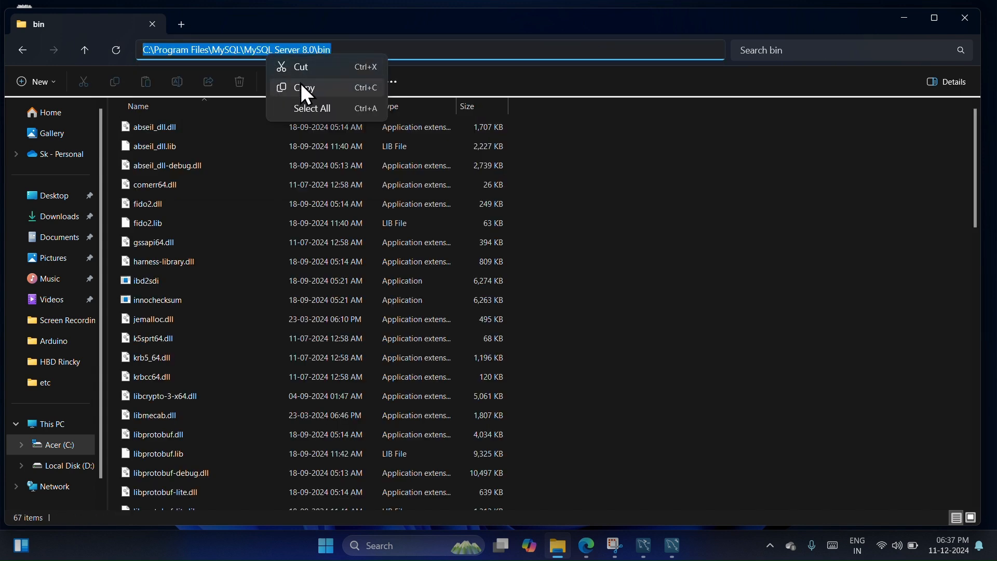
left_click(301, 84)
left_click(963, 17)
Step: Search Windows for the system environment variables settings and open the Environment Variables dialog
left_click(417, 547)
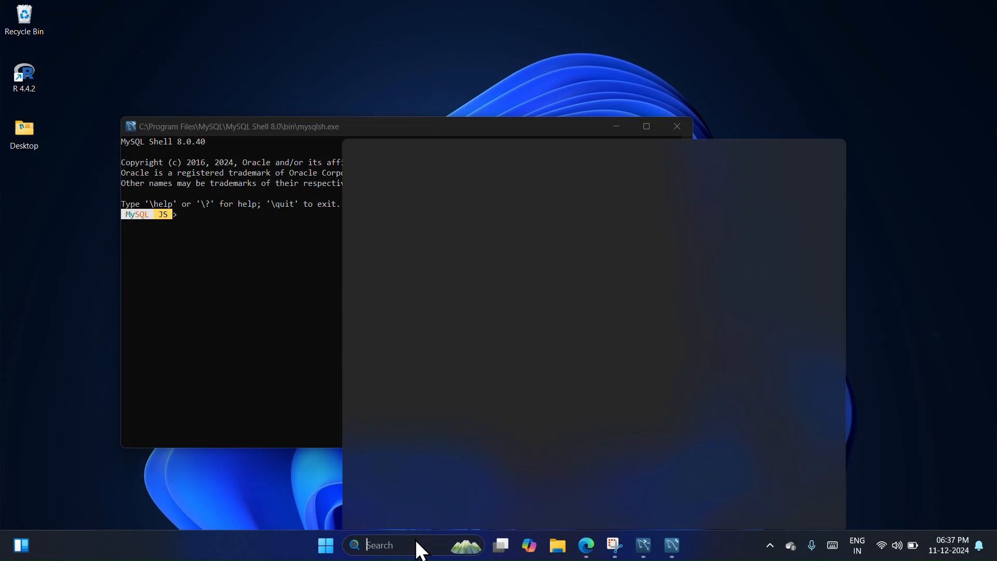
type("envi")
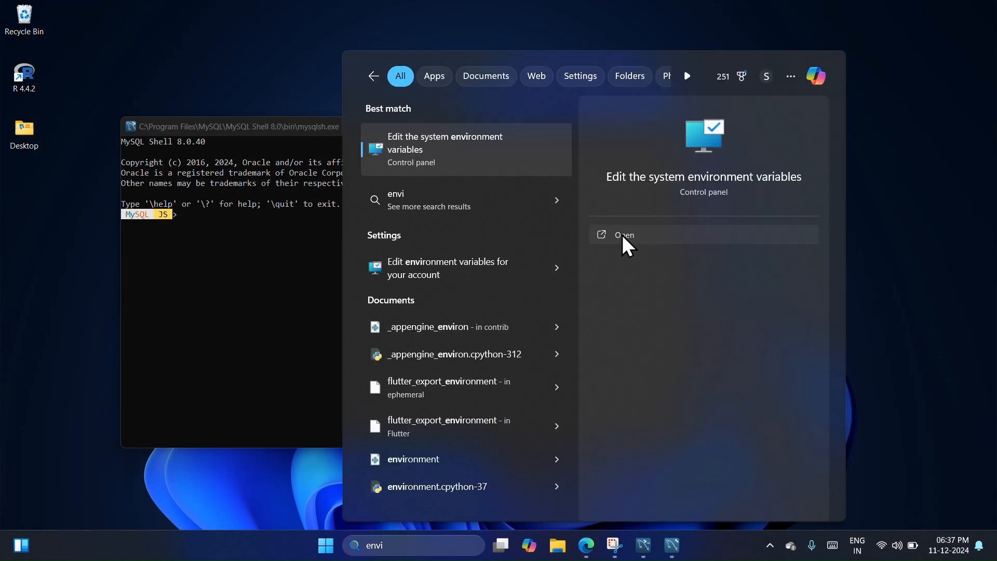
left_click(622, 235)
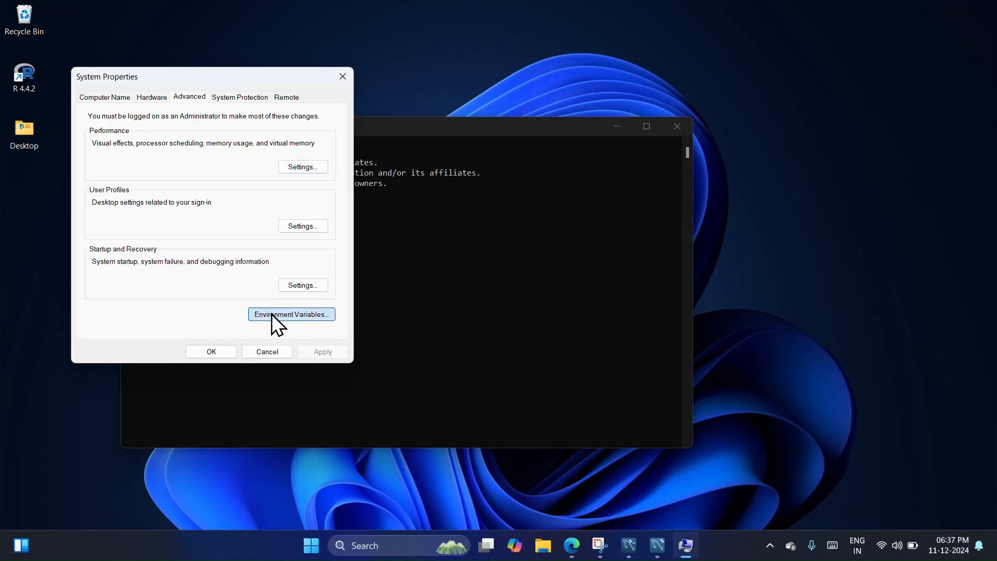
left_click(272, 313)
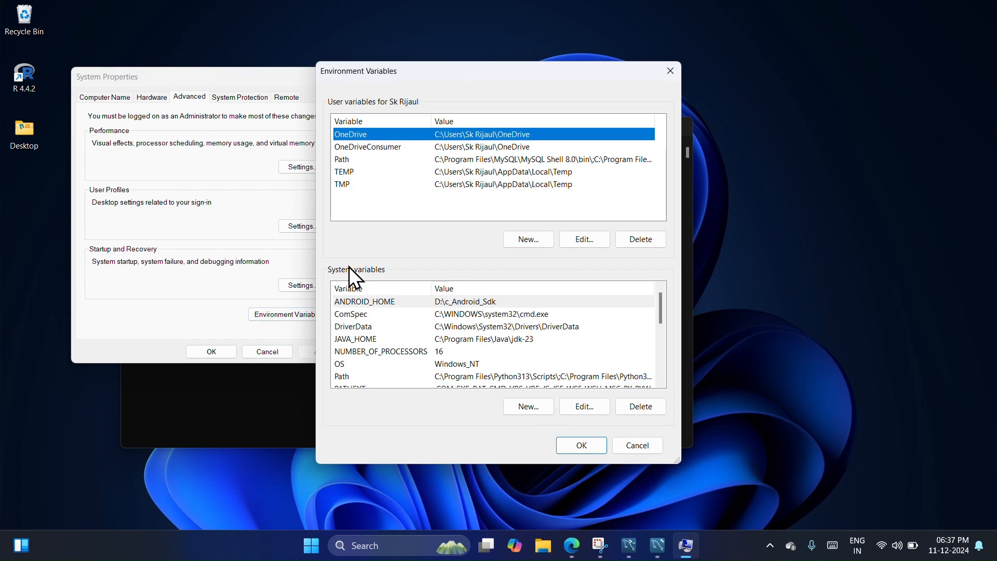
Step: Add C:\Program Files\MySQL\MySQL Server 8.0\bin as a new entry of the system Path variable and save the change
left_click(463, 378)
left_click(593, 410)
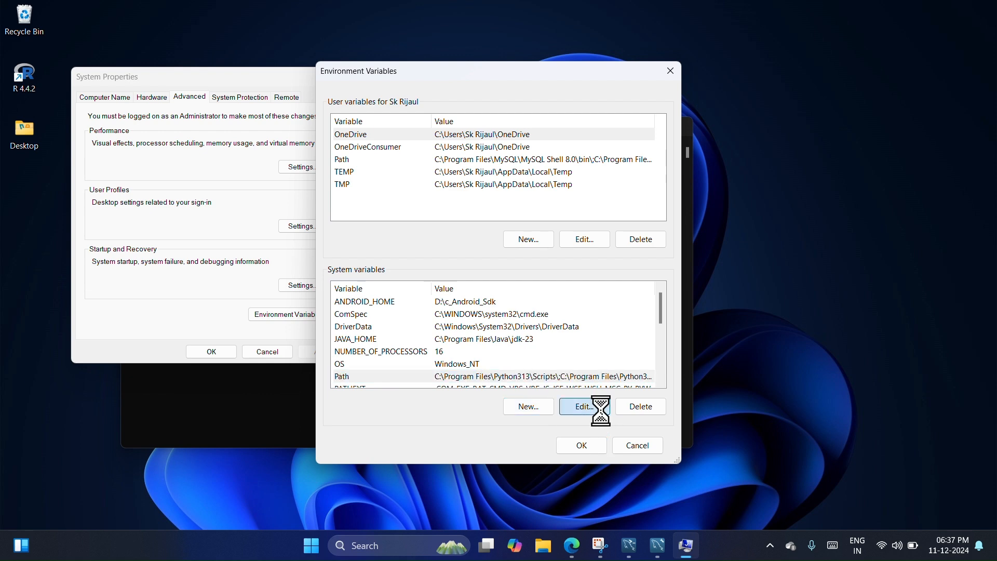
left_click(606, 130)
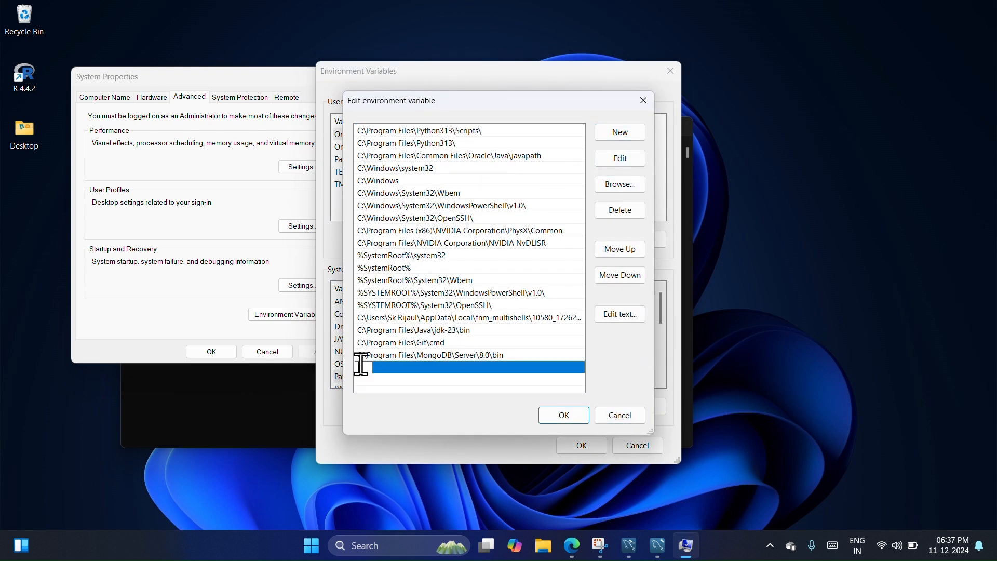
key("ctrl+v")
left_click(566, 420)
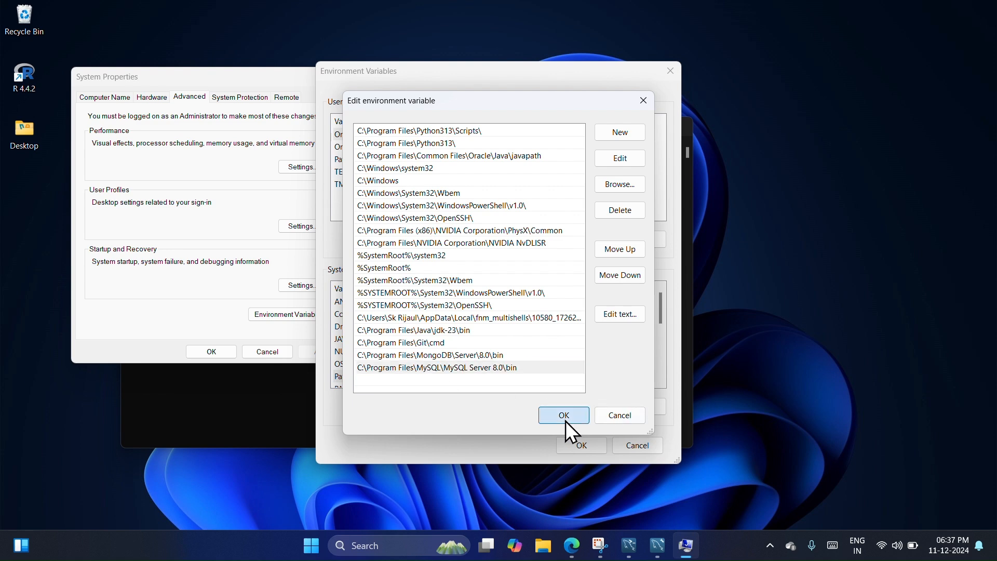
left_click(578, 450)
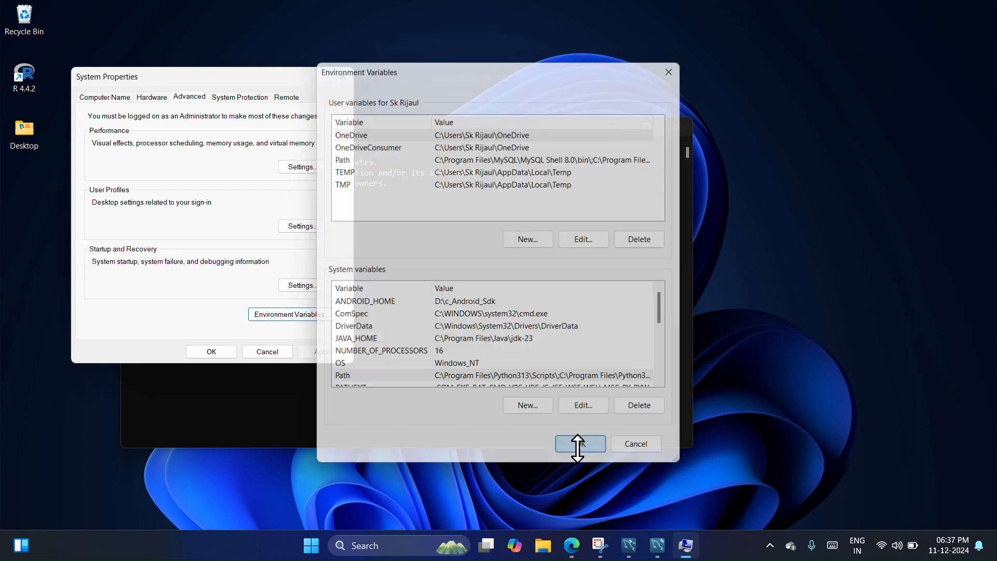
left_click(211, 351)
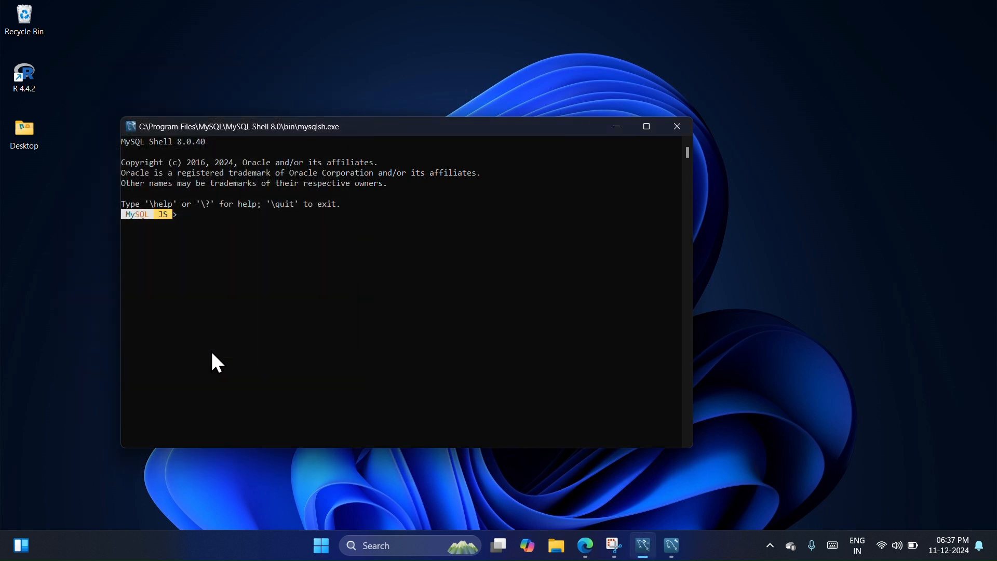
Step: Open Command Prompt and check the installed MySQL version with mysql --version
left_click(380, 545)
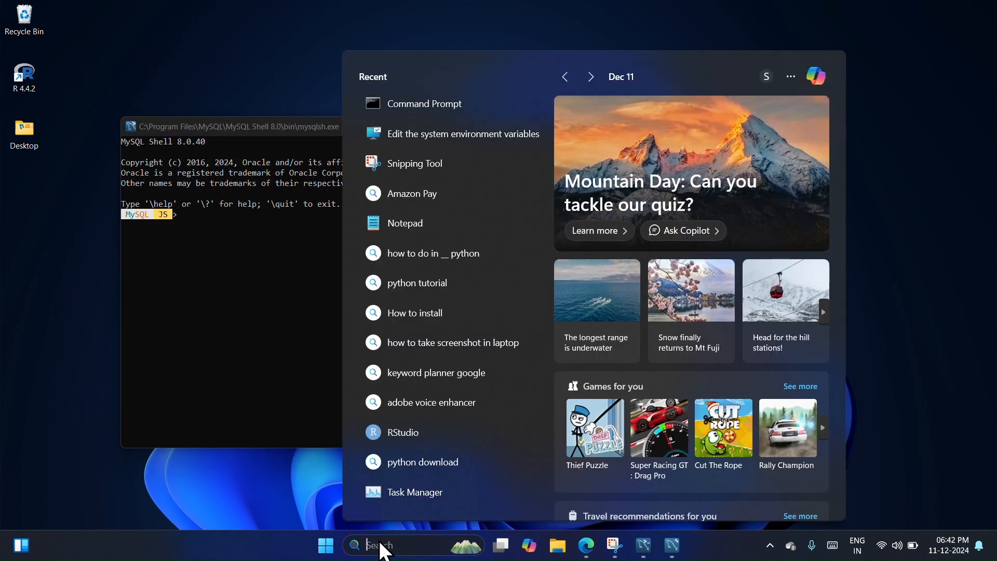
type("cmd")
key("Return")
type("mysq")
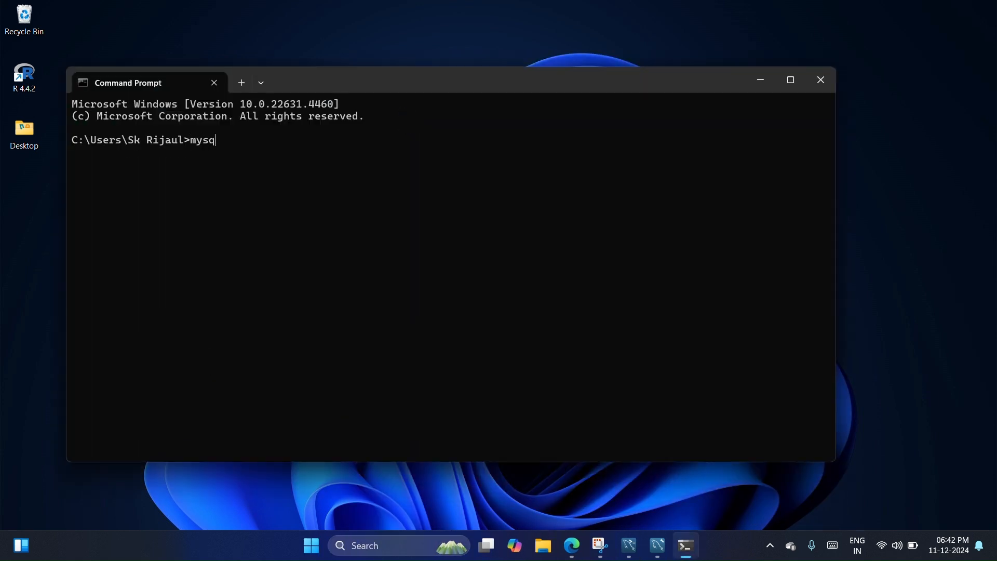
type("l --version")
key("Return")
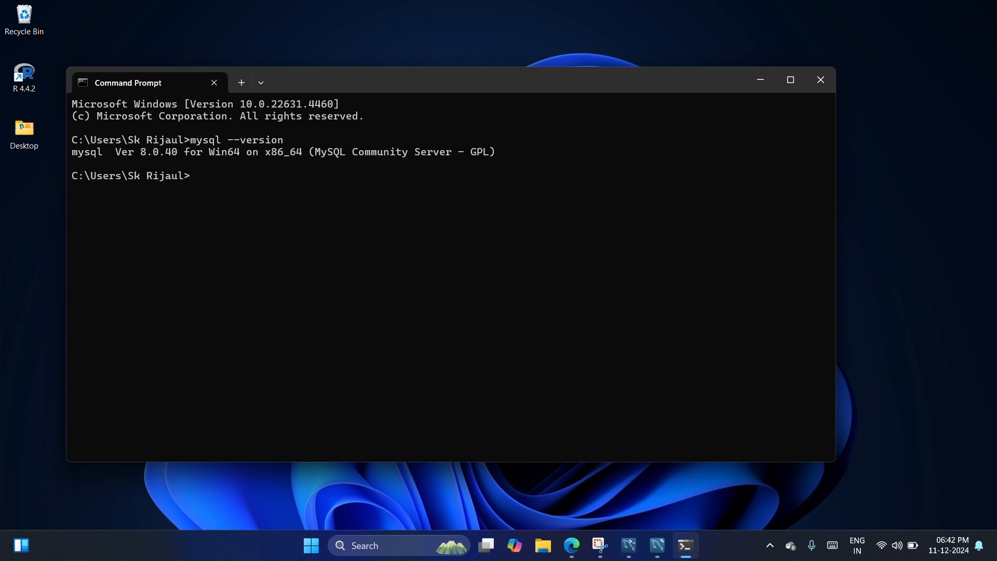
Step: Log in to MySQL with mysql -u root -p, entering the root password, and list the databases with show databases;
type("mysql -u root -p")
key("Return")
type("*****")
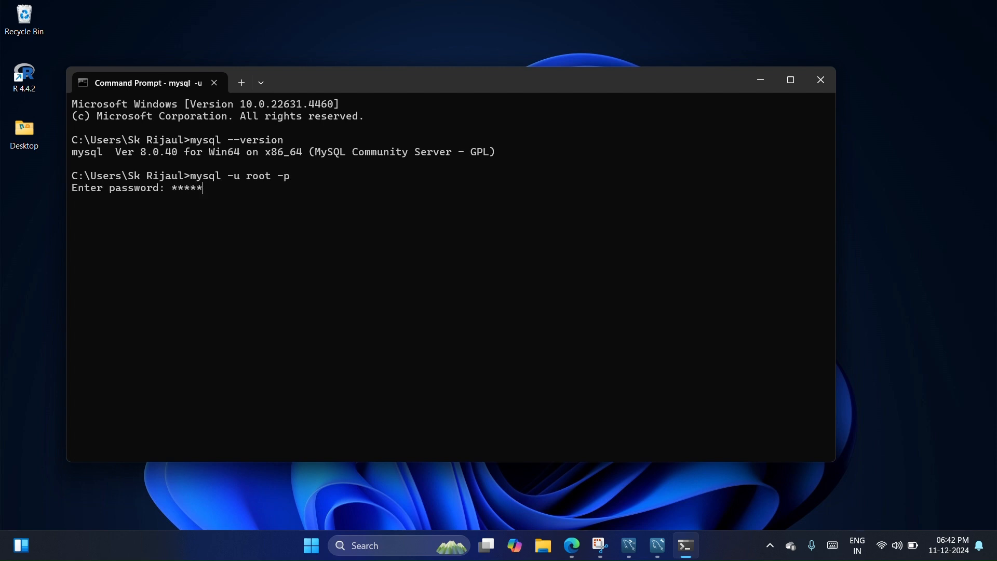
type("**********")
key("Return")
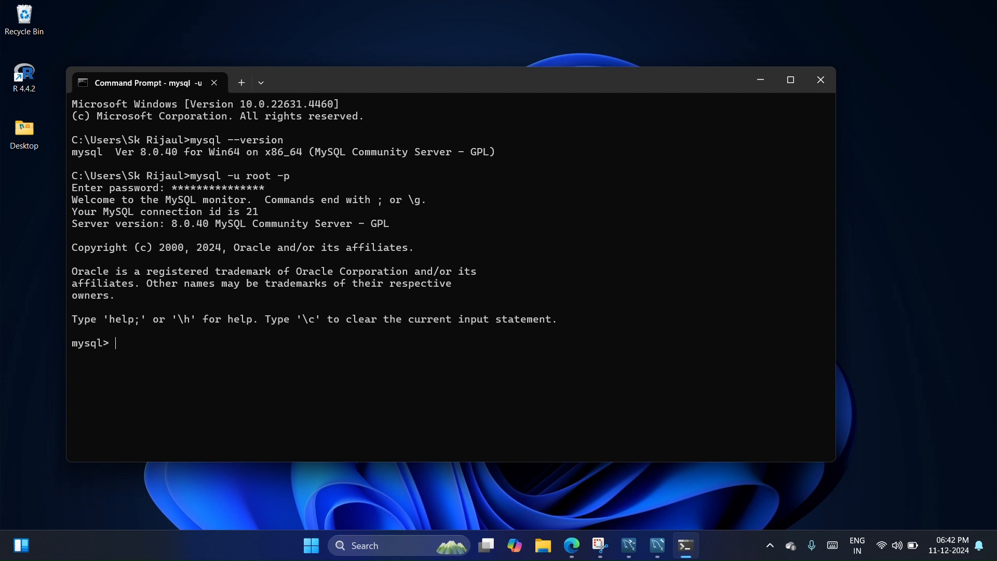
type("show databases;")
key("Return")
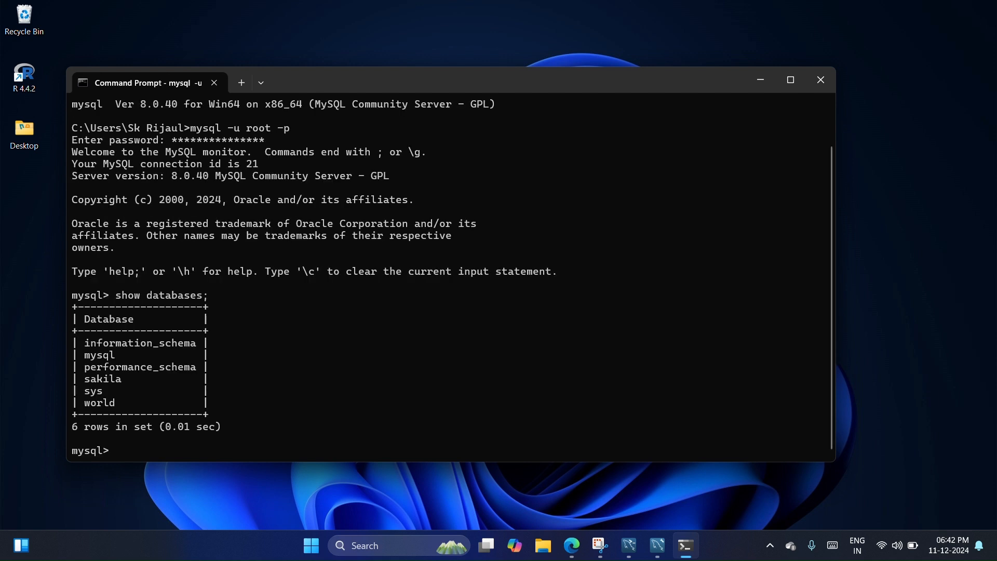
type("create database pygen")
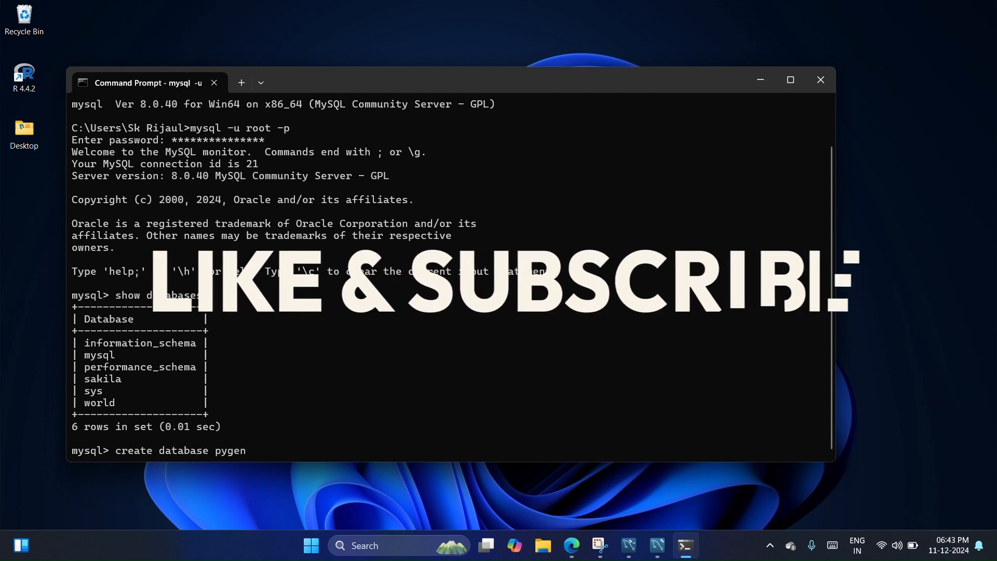
key("Return")
type("create database pygen;")
key("Return")
Step: Create a database named pygen and list all databases to check for it
type("create database pygen;")
key("Return")
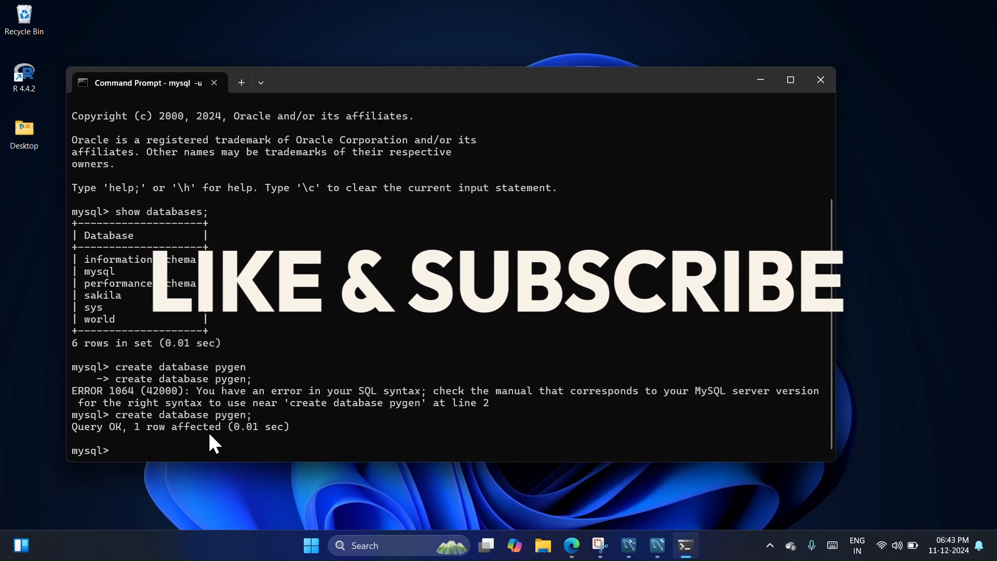
type("show databases;")
key("Return")
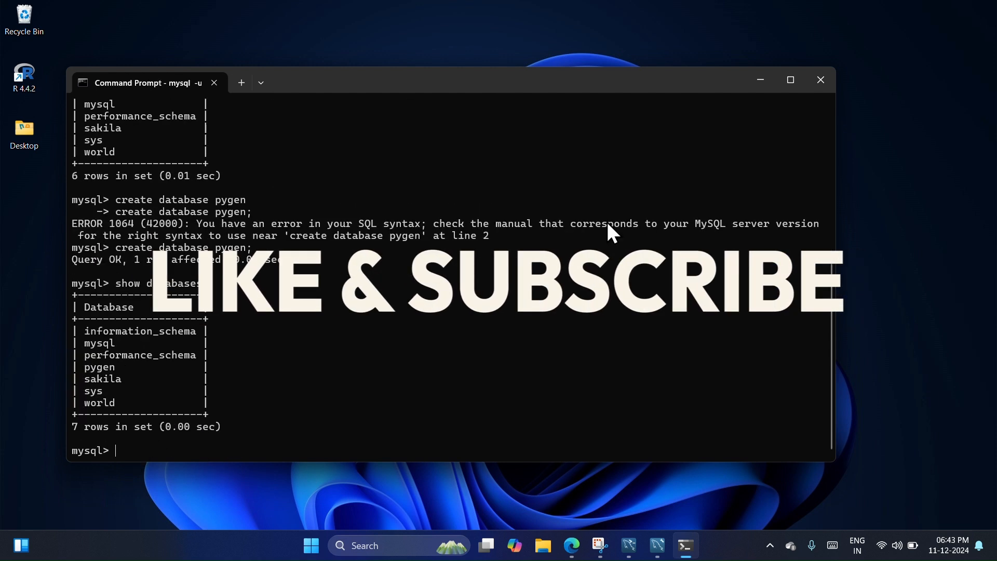